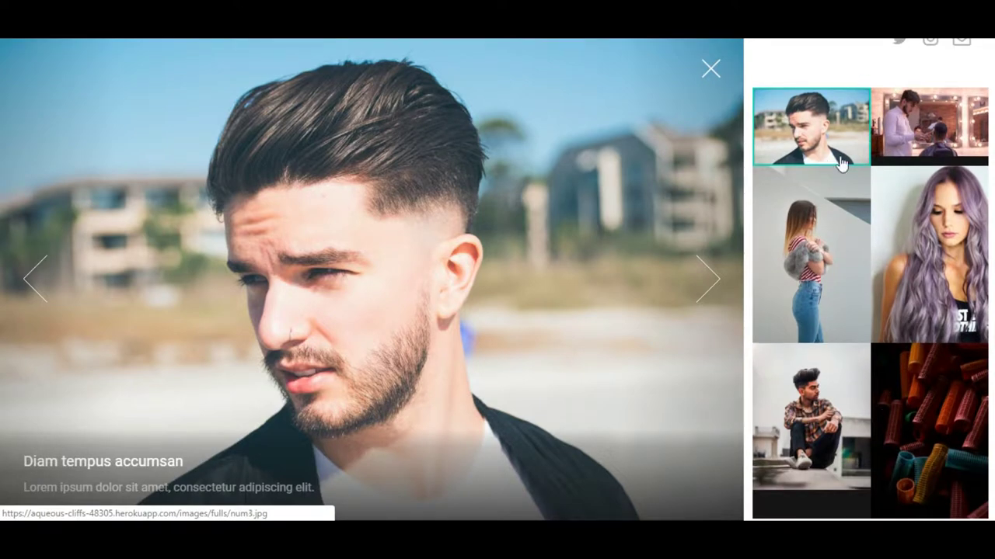
- Step through the barber shop, woman in jeans, man in plaid and hair rollers photos, then hide the thumbnails
{"action": "left_click", "coordinate": [903, 121]}
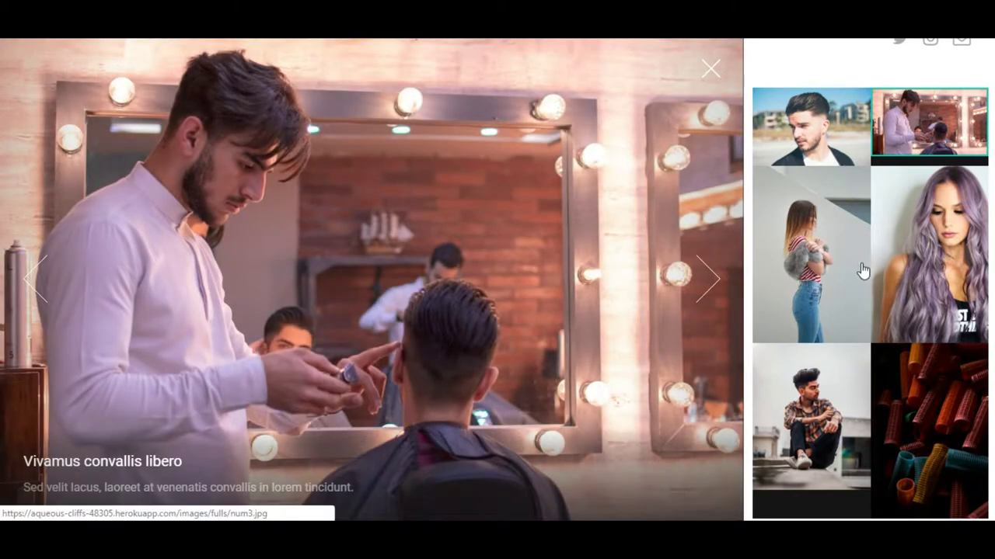
{"action": "left_click", "coordinate": [822, 278]}
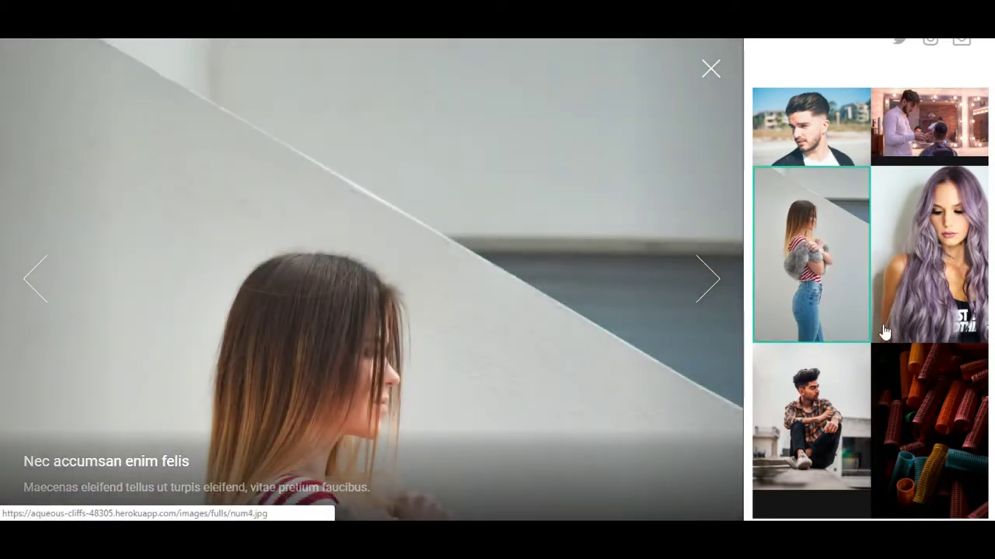
{"action": "scroll", "coordinate": [855, 327], "scroll_direction": "down", "scroll_amount": 1}
{"action": "left_click", "coordinate": [826, 365]}
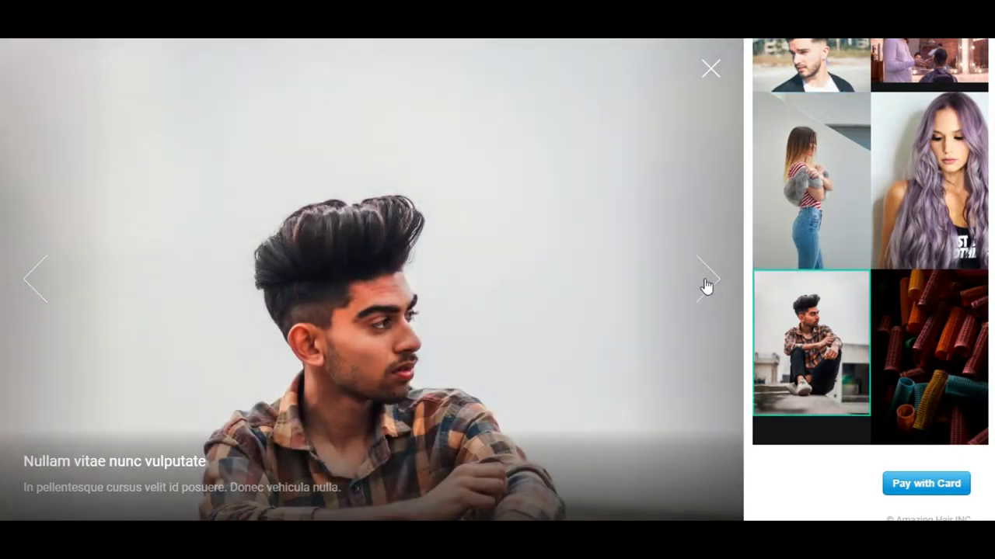
{"action": "left_click", "coordinate": [710, 285]}
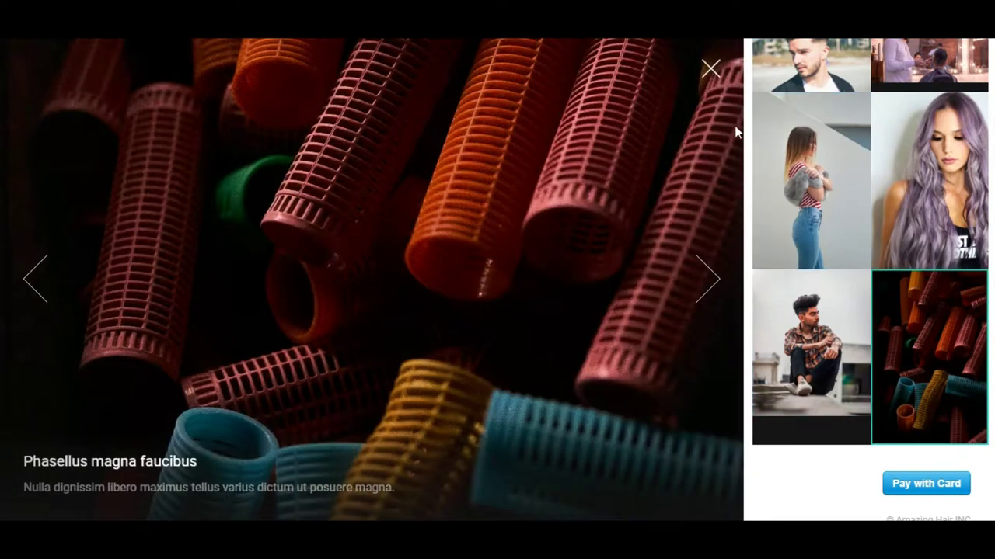
{"action": "left_click", "coordinate": [710, 69]}
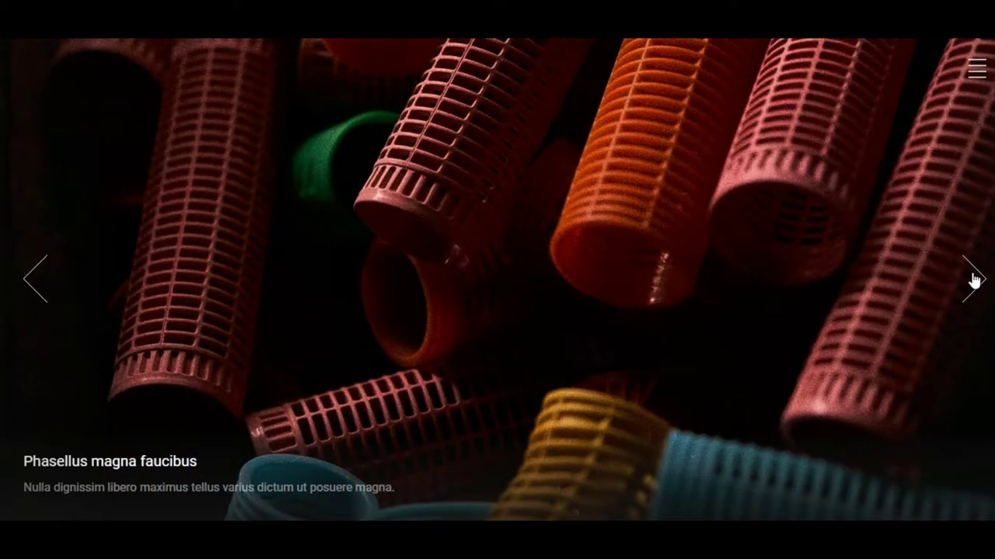
- Advance the gallery two photos, briefly selecting and clearing the caption text along the way
{"action": "left_click", "coordinate": [975, 280]}
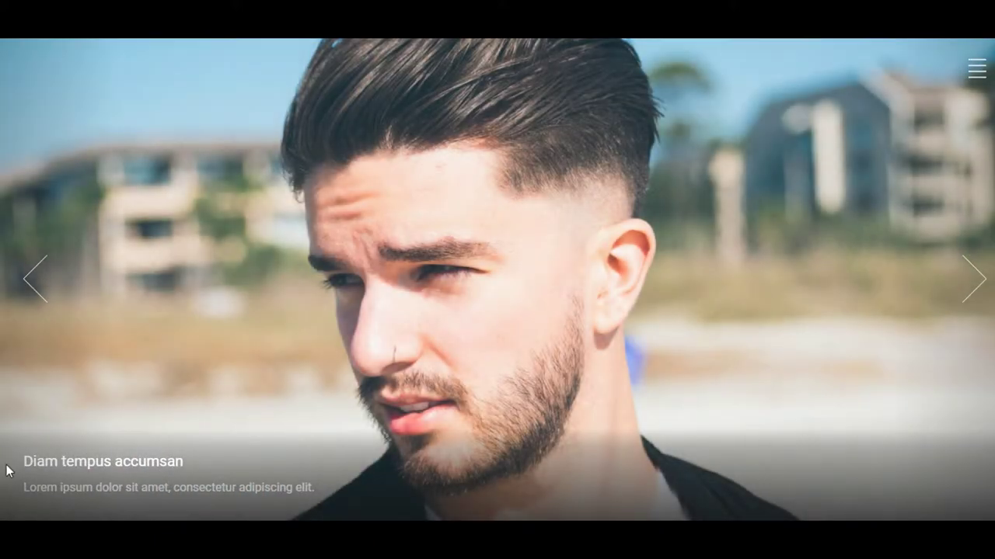
{"action": "left_click_drag", "start_coordinate": [6, 466], "coordinate": [331, 496]}
{"action": "left_click", "coordinate": [337, 462]}
{"action": "left_click", "coordinate": [978, 283]}
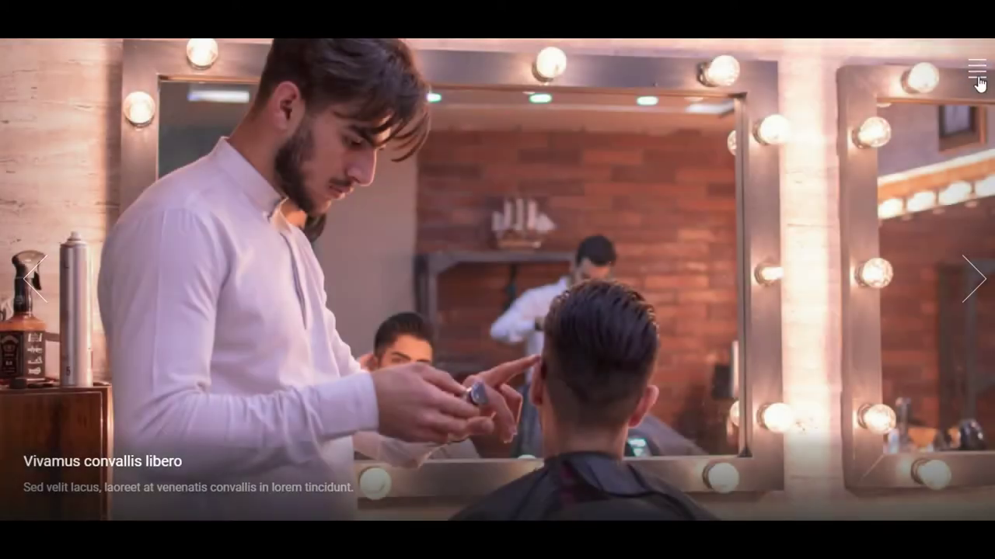
- Bring back the thumbnail panel and select, then deselect, the Amazing Hair heading
{"action": "left_click", "coordinate": [978, 80]}
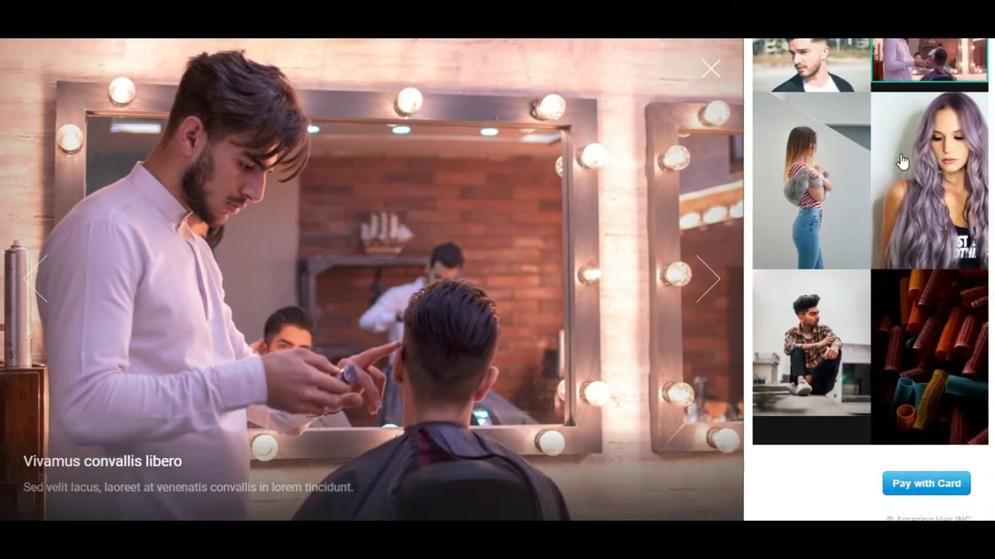
{"action": "left_click_drag", "start_coordinate": [829, 88], "coordinate": [958, 89]}
{"action": "left_click_drag", "start_coordinate": [809, 89], "coordinate": [976, 99]}
{"action": "left_click", "coordinate": [900, 94]}
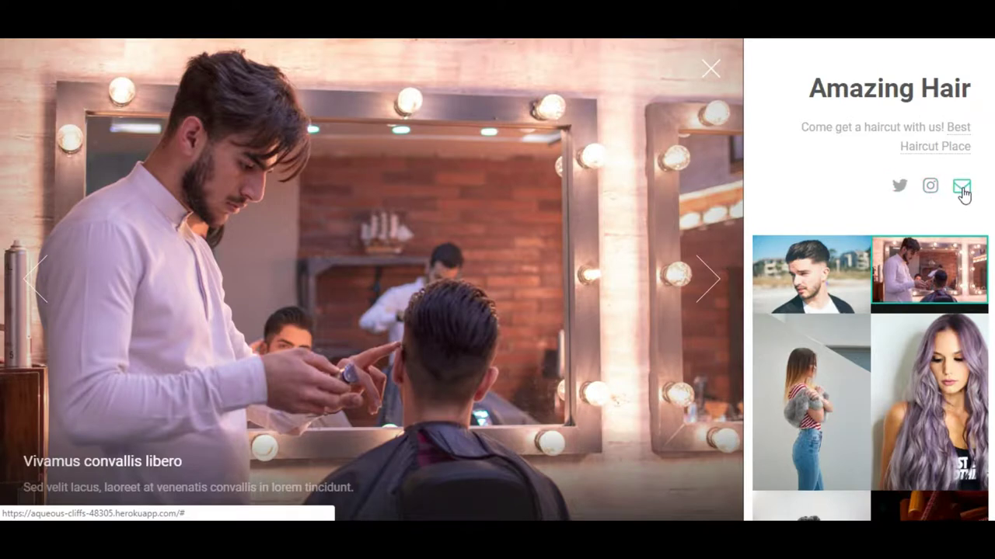
- Open the Best Haircut Place link on Google Maps (Chicago), then go back to the Amazing Hair site
{"action": "left_click", "coordinate": [936, 149]}
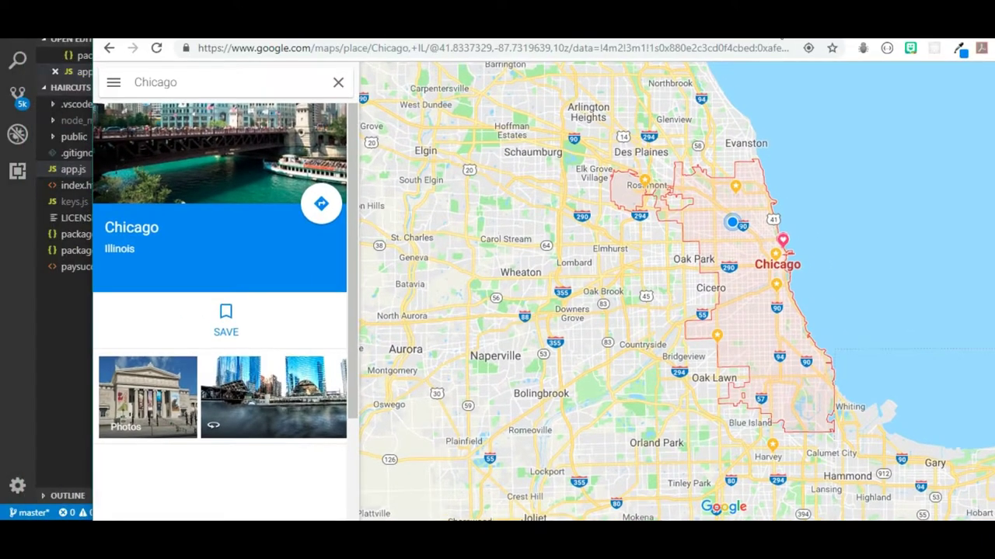
{"action": "left_click", "coordinate": [109, 49]}
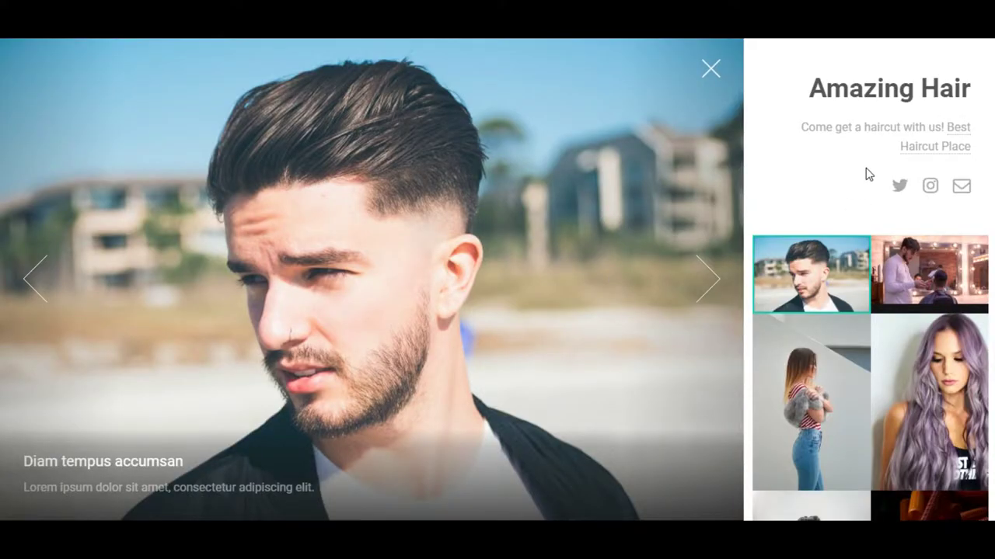
- Enter the customer's test e-mail in Stripe Checkout and skip the verification code step
{"action": "scroll", "coordinate": [868, 174], "scroll_direction": "down", "scroll_amount": 4}
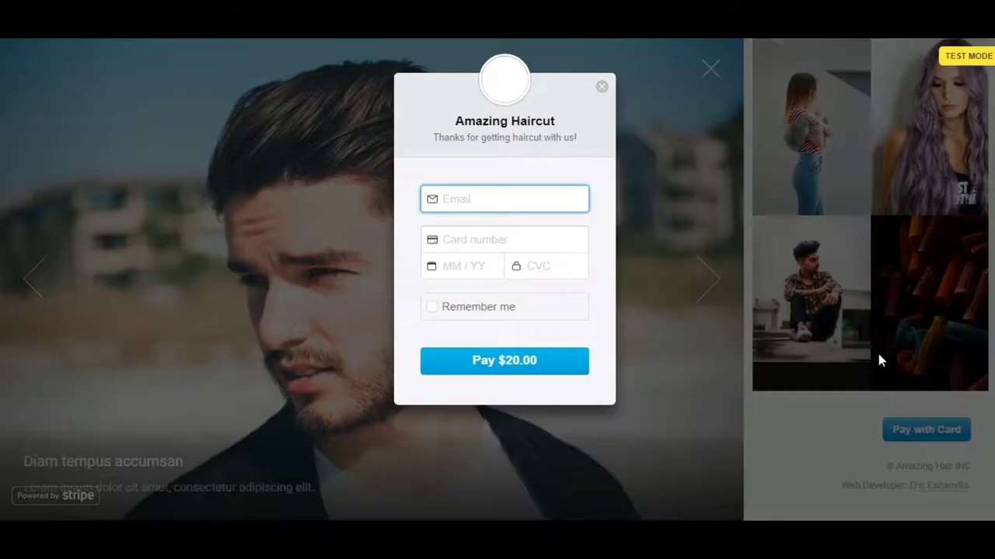
{"action": "left_click", "coordinate": [531, 210]}
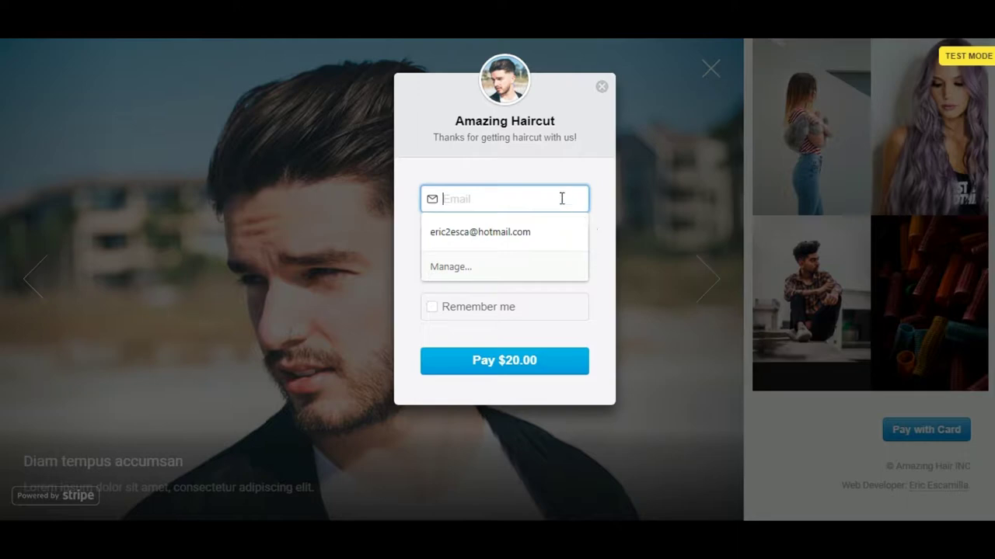
{"action": "type", "text": "test@test.co"}
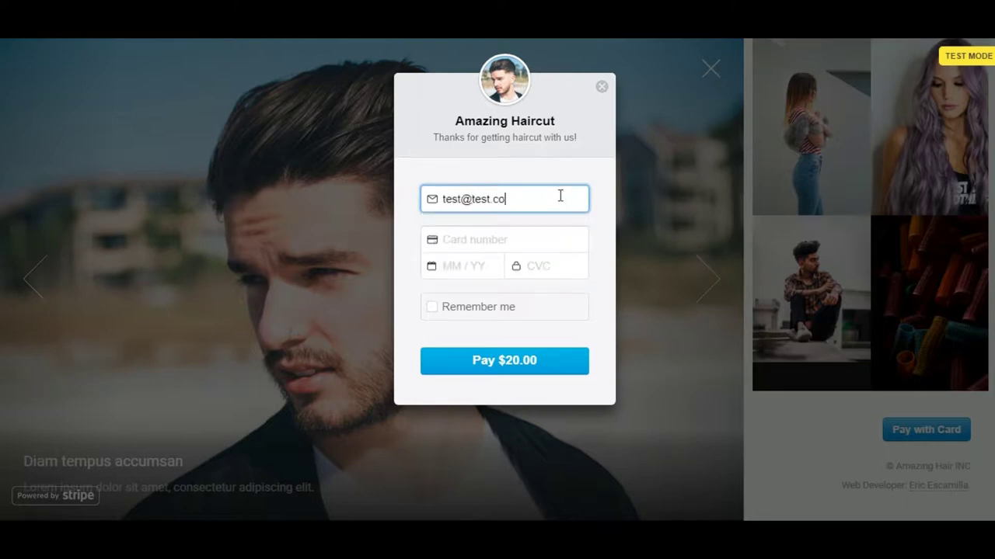
{"action": "type", "text": "4"}
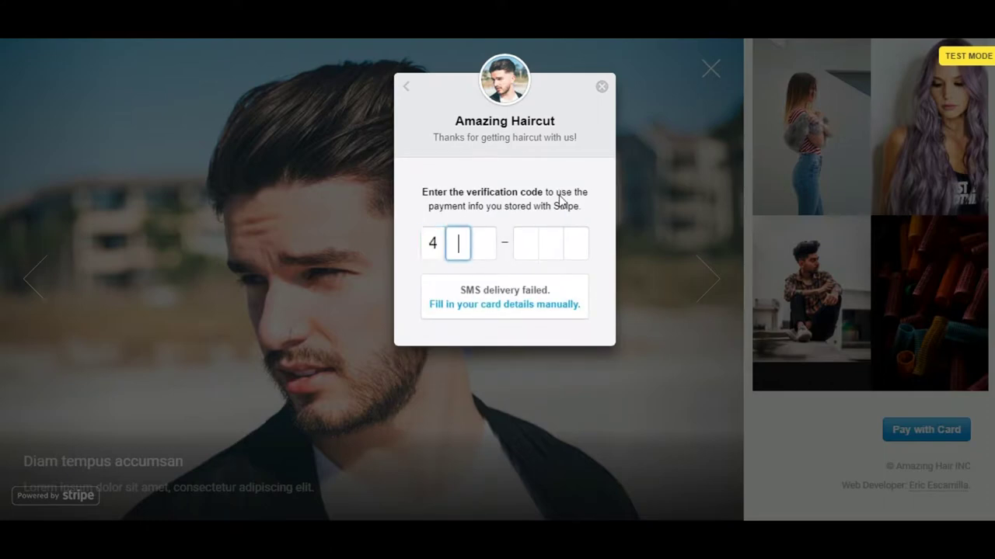
{"action": "left_click", "coordinate": [412, 91]}
- Fill in the test card number, security code and ZIP code, then pay $20.00
{"action": "left_click", "coordinate": [477, 239]}
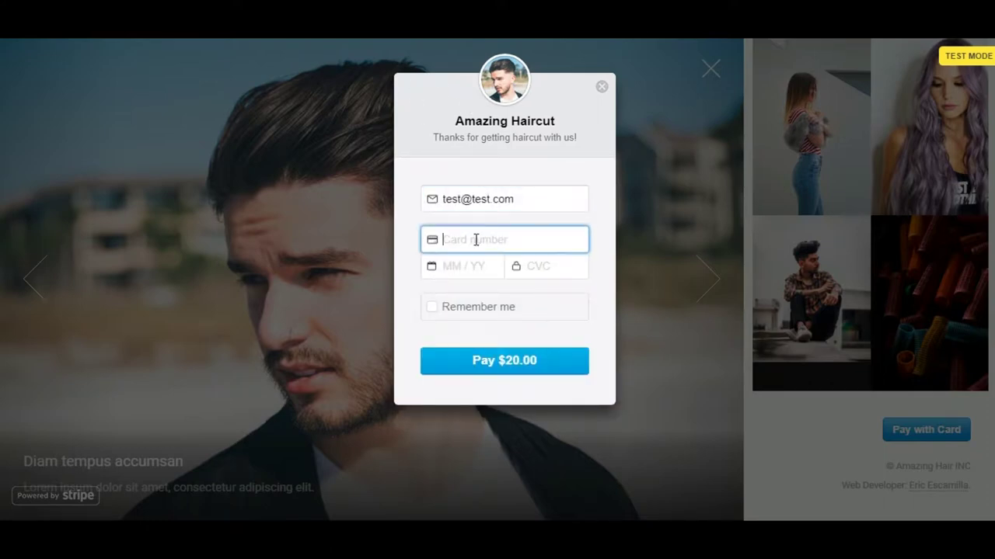
{"action": "type", "text": "4242 4242 4242 42"}
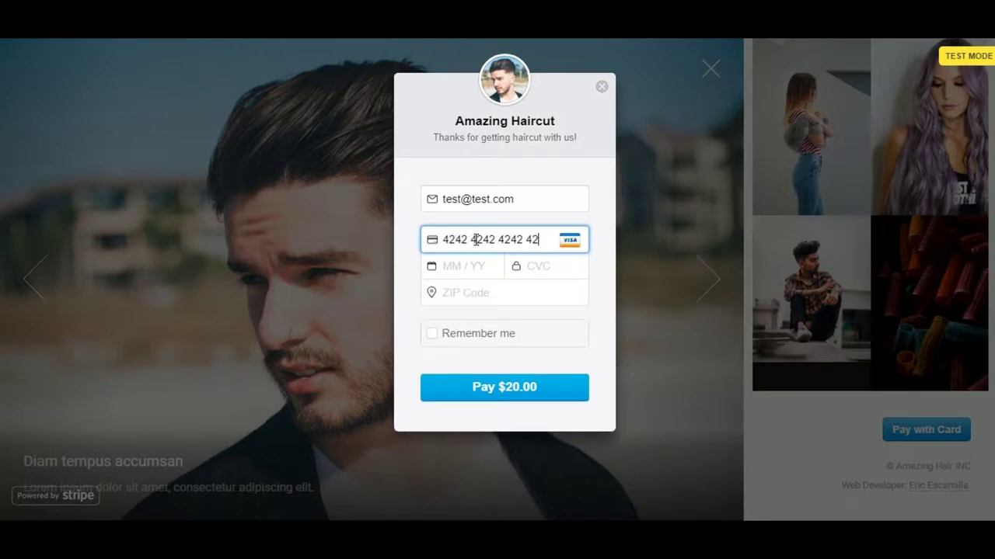
{"action": "type", "text": "09 / 2020"}
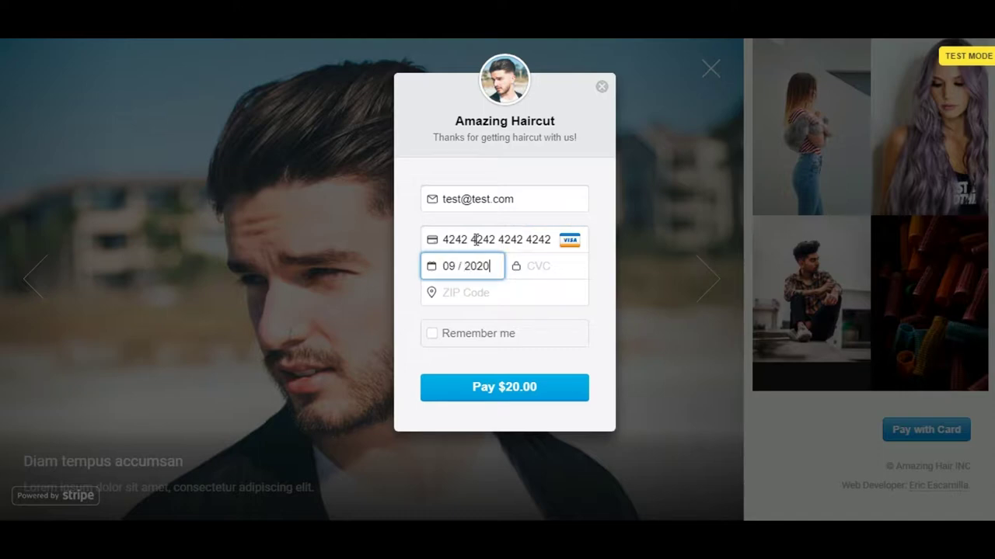
{"action": "key", "text": "Tab"}
{"action": "type", "text": "12"}
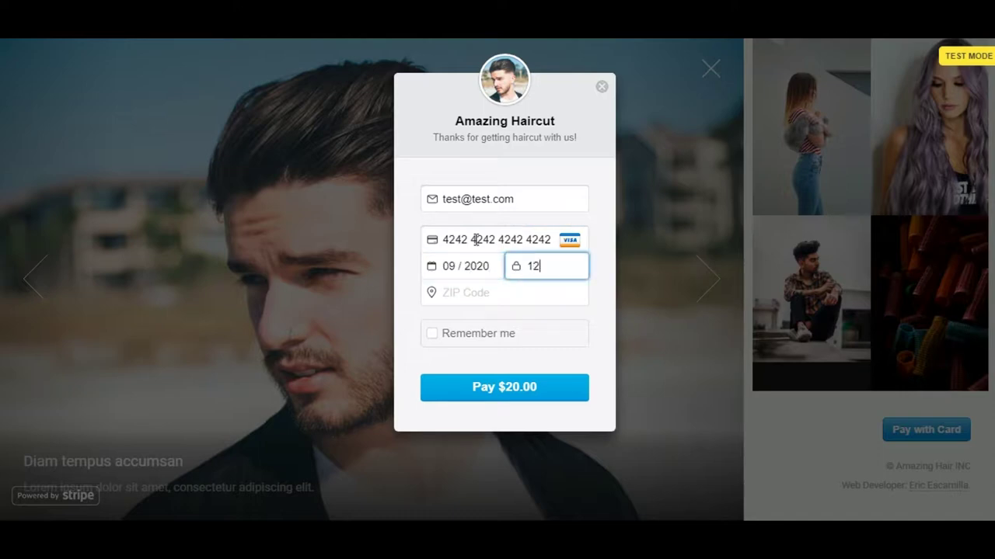
{"action": "left_click", "coordinate": [521, 294]}
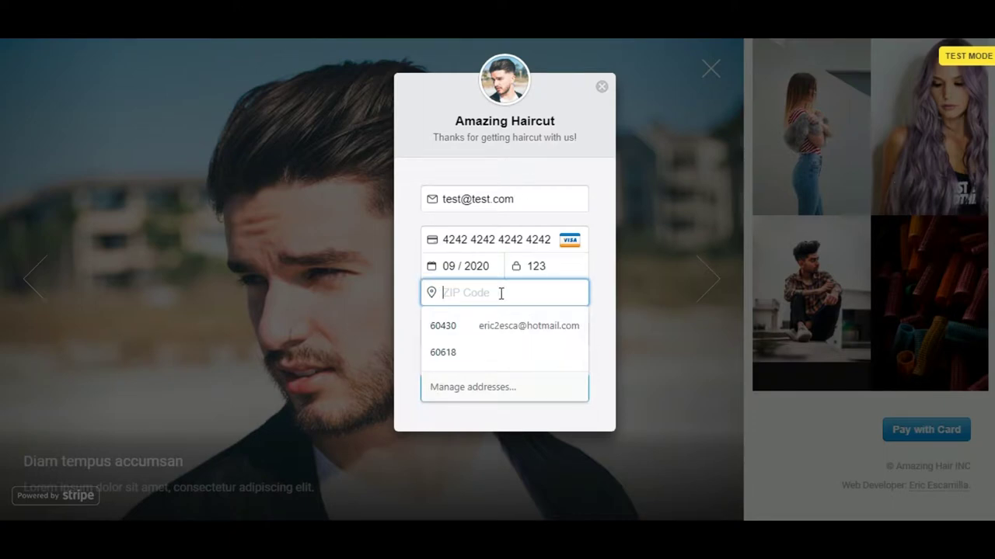
{"action": "type", "text": "60660"}
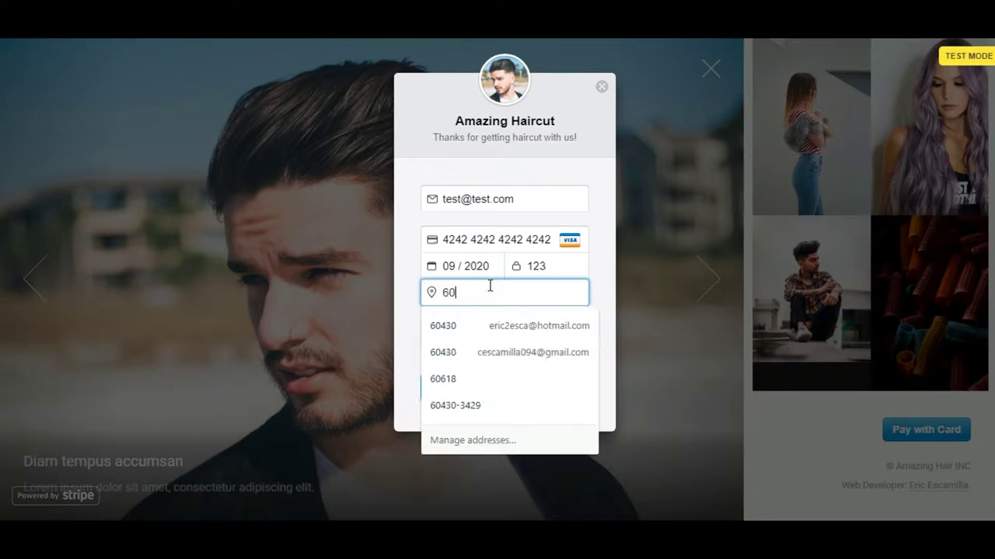
{"action": "left_click", "coordinate": [519, 396]}
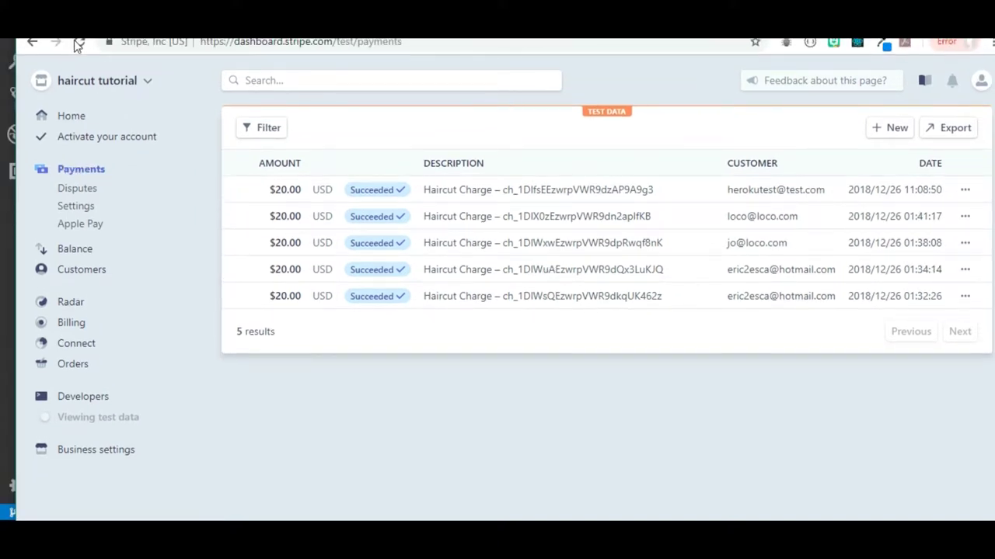
- Refresh Payments to see the new $20.00 charge, go fullscreen, and highlight $120.00 gross volume on Home
{"action": "left_click", "coordinate": [78, 42]}
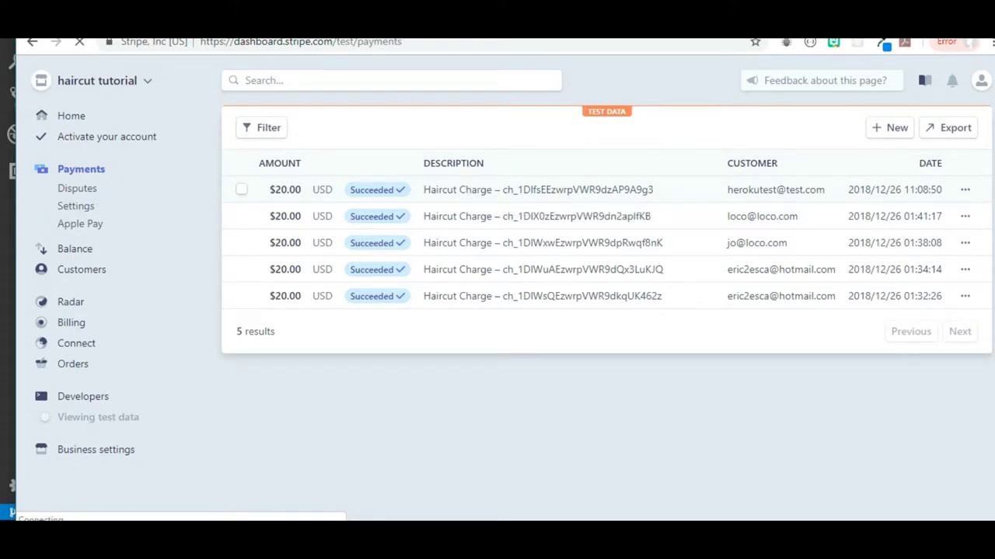
{"action": "key", "text": "F11"}
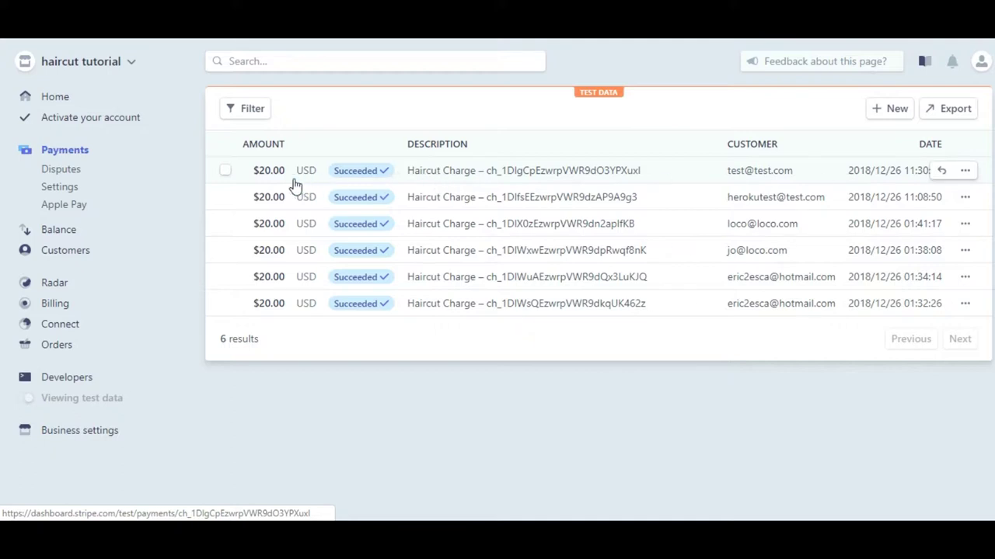
{"action": "left_click", "coordinate": [67, 98]}
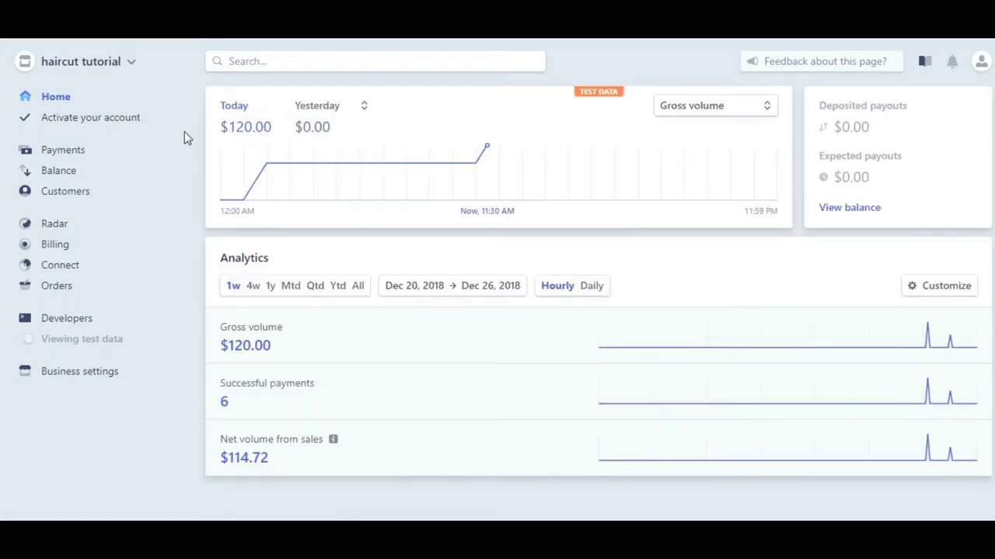
{"action": "double_click", "coordinate": [243, 130]}
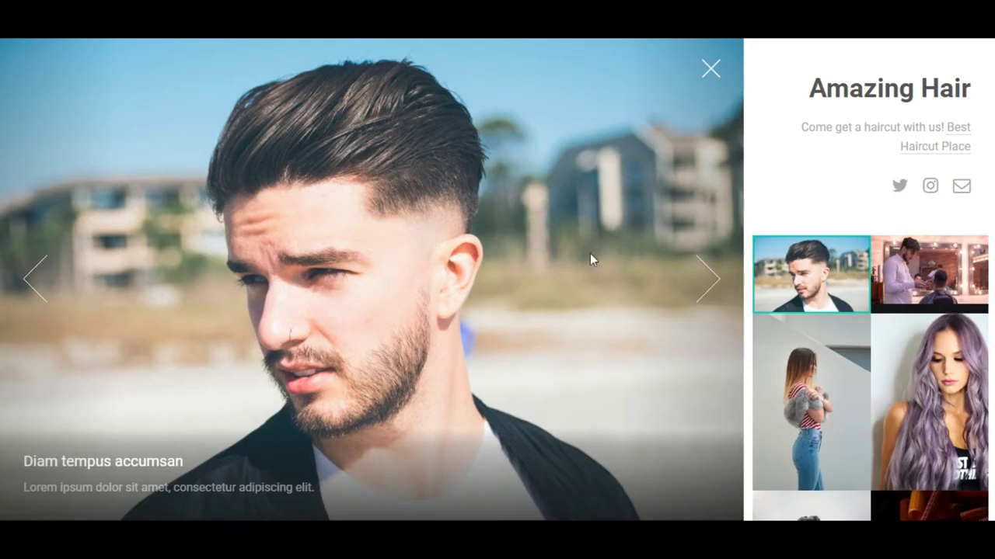
- Hide the sidebar, advance to the 'Vivamus convallis libero' barber shop photo, restore the sidebar, and open DevTools
{"action": "scroll", "coordinate": [766, 256], "scroll_direction": "down", "scroll_amount": 4}
{"action": "scroll", "coordinate": [762, 255], "scroll_direction": "up", "scroll_amount": 4}
{"action": "left_click", "coordinate": [711, 70]}
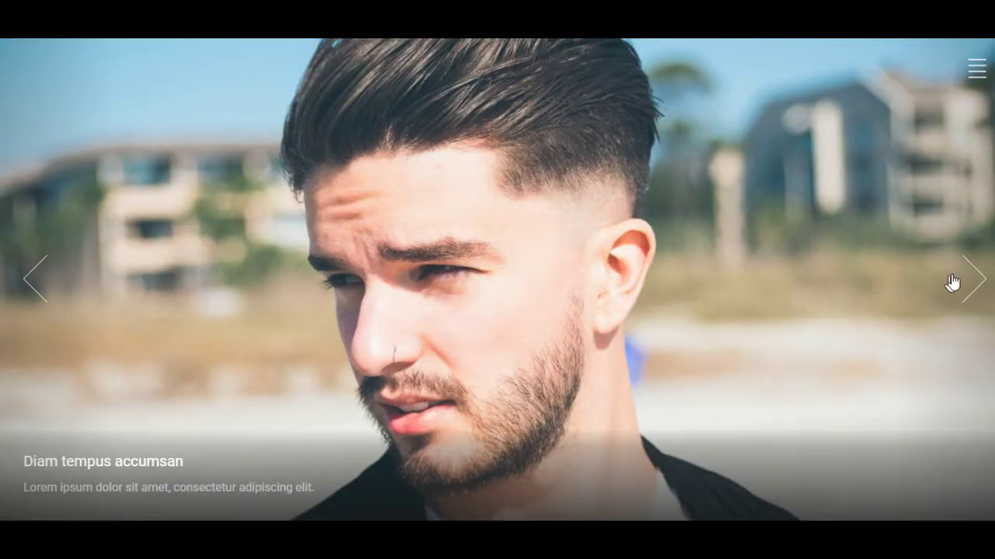
{"action": "left_click", "coordinate": [982, 276]}
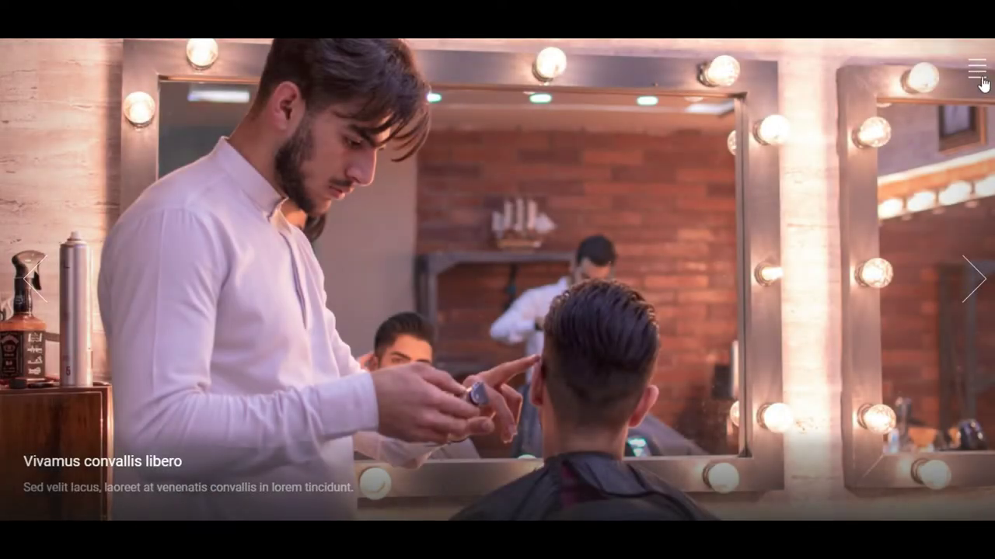
{"action": "left_click", "coordinate": [977, 71]}
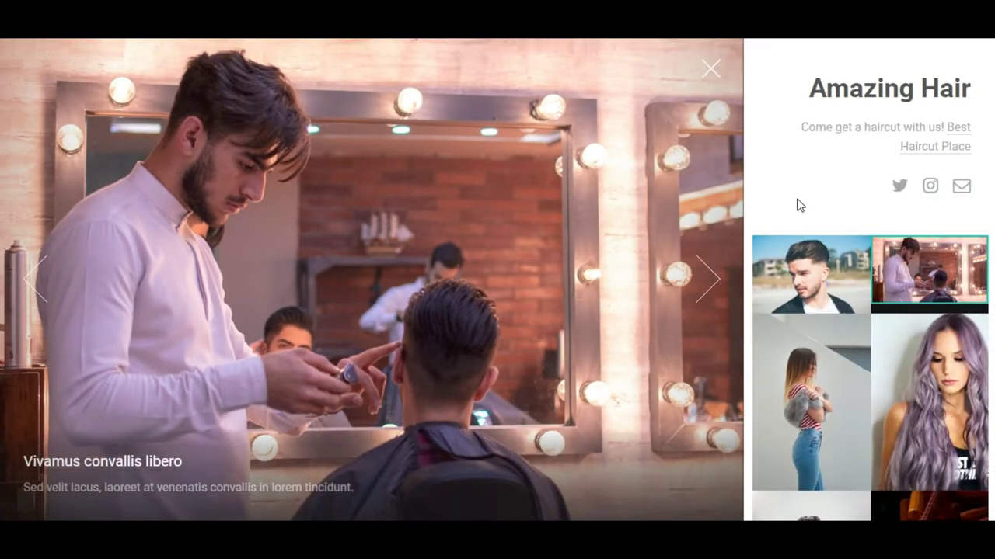
{"action": "key", "text": "F12"}
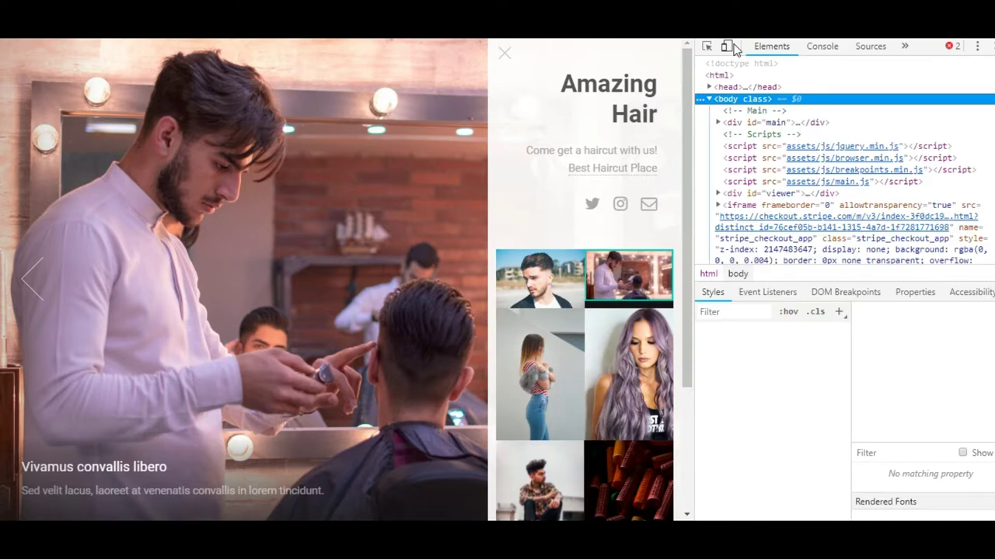
- Switch DevTools to iPhone 6/7/8 Plus emulation and scroll through the mobile page
{"action": "left_click", "coordinate": [726, 46]}
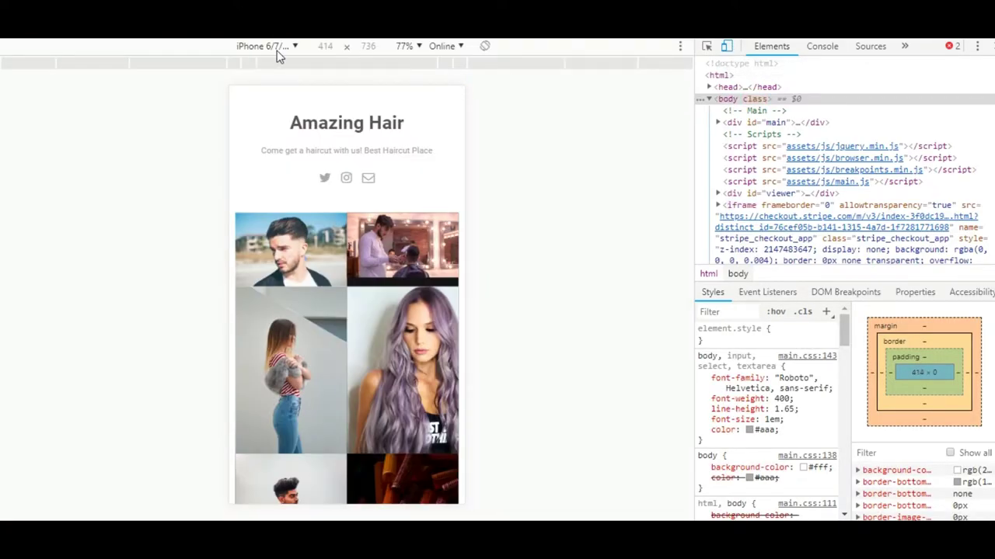
{"action": "scroll", "coordinate": [326, 199], "scroll_direction": "down", "scroll_amount": 1}
{"action": "scroll", "coordinate": [330, 199], "scroll_direction": "down", "scroll_amount": 1}
{"action": "scroll", "coordinate": [332, 175], "scroll_direction": "up", "scroll_amount": 3}
{"action": "scroll", "coordinate": [335, 241], "scroll_direction": "down", "scroll_amount": 3}
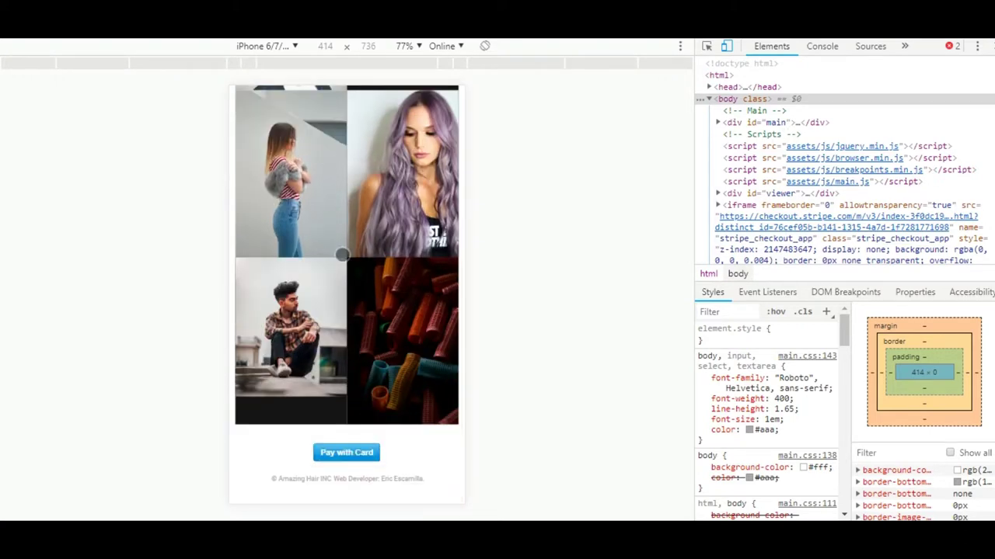
{"action": "scroll", "coordinate": [327, 241], "scroll_direction": "up", "scroll_amount": 3}
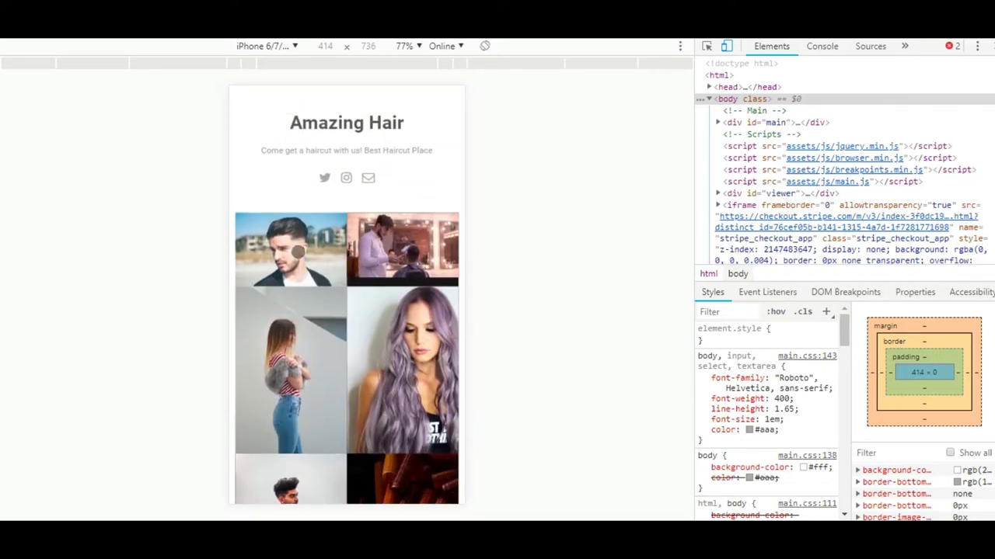
- View the first three photos in the mobile viewer, close it, and open the $20.00 card checkout form
{"action": "left_click", "coordinate": [298, 251]}
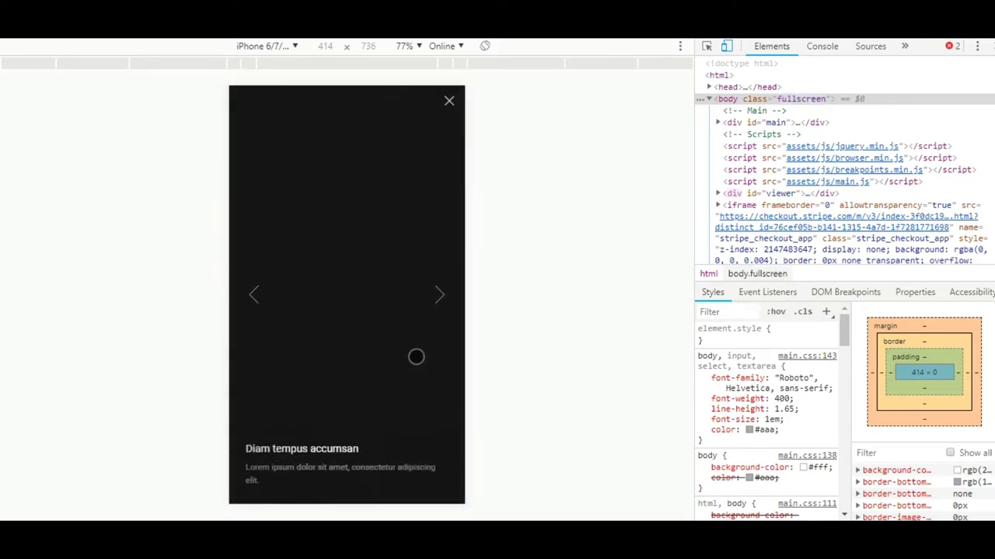
{"action": "left_click", "coordinate": [437, 292]}
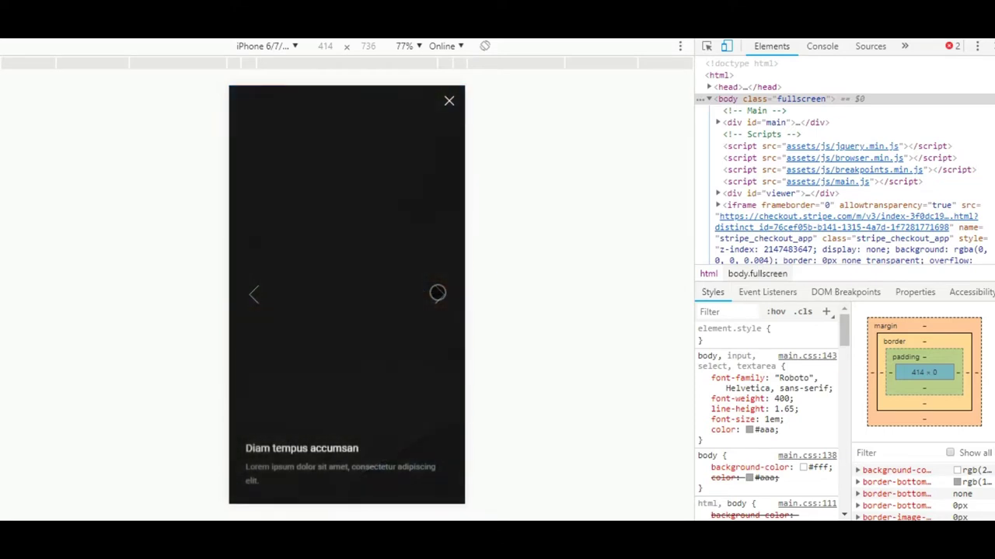
{"action": "left_click", "coordinate": [438, 299]}
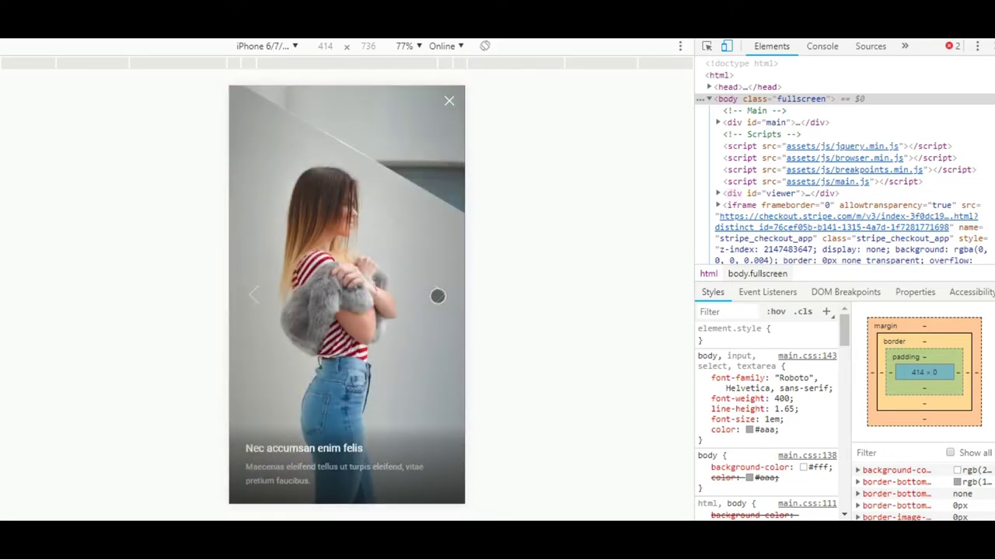
{"action": "left_click", "coordinate": [448, 104]}
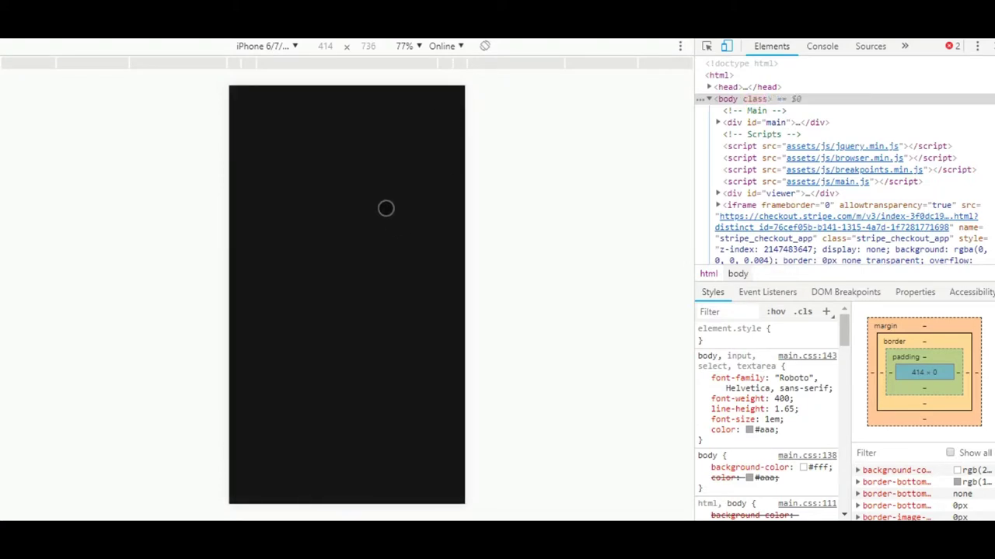
{"action": "scroll", "coordinate": [385, 208], "scroll_direction": "down", "scroll_amount": 5}
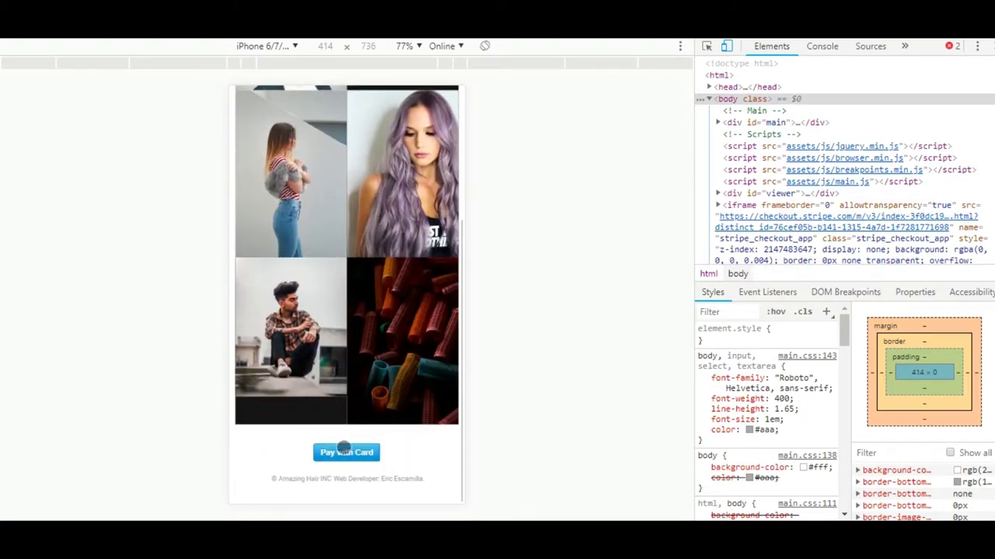
{"action": "left_click", "coordinate": [342, 451]}
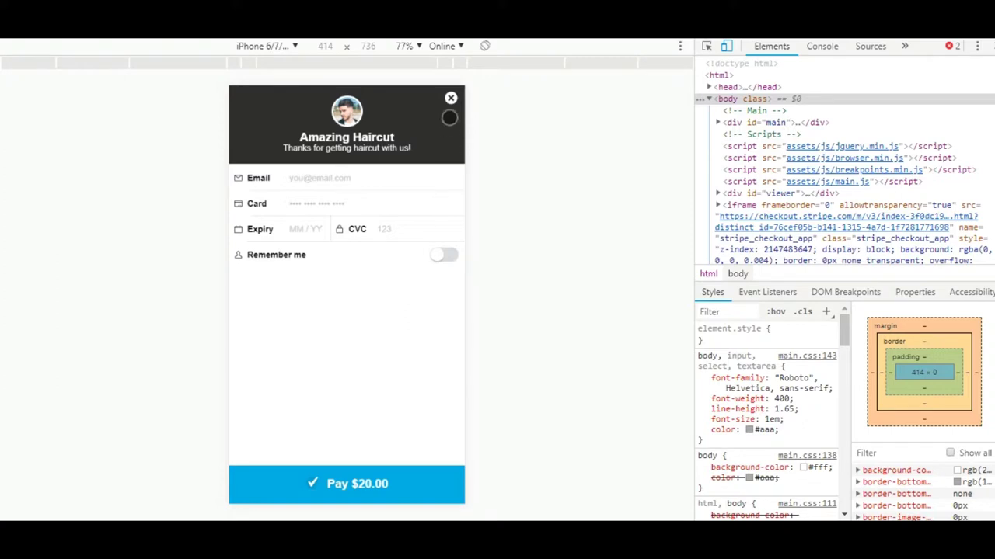
- Emulate Galaxy S5, then iPad, then switch to the Responsive view at 580 × 1140
{"action": "left_click", "coordinate": [299, 47]}
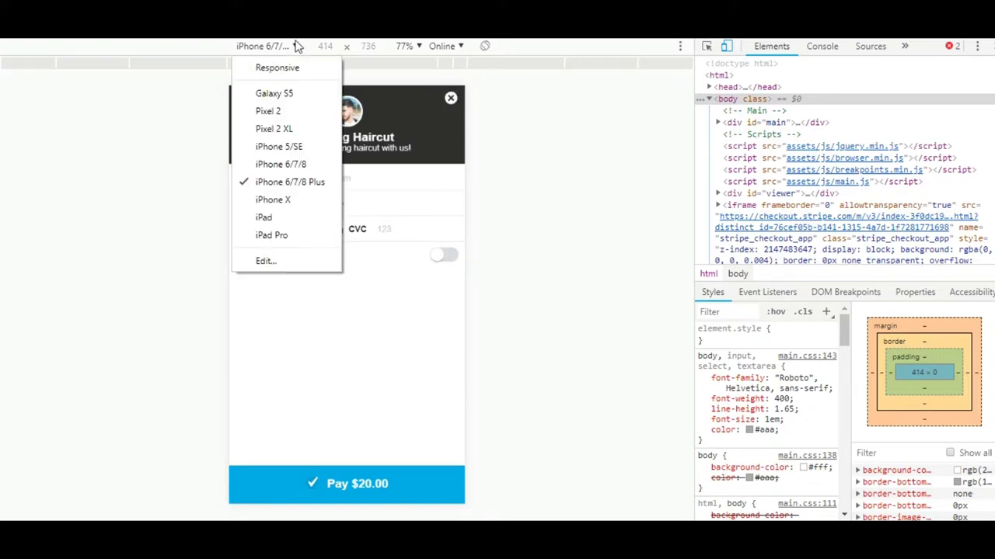
{"action": "left_click", "coordinate": [288, 93]}
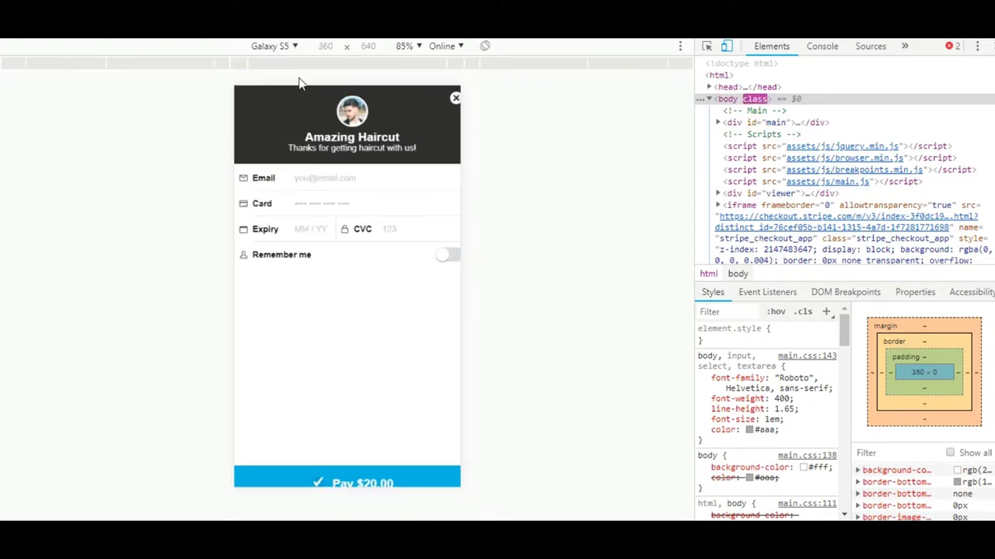
{"action": "left_click", "coordinate": [294, 45]}
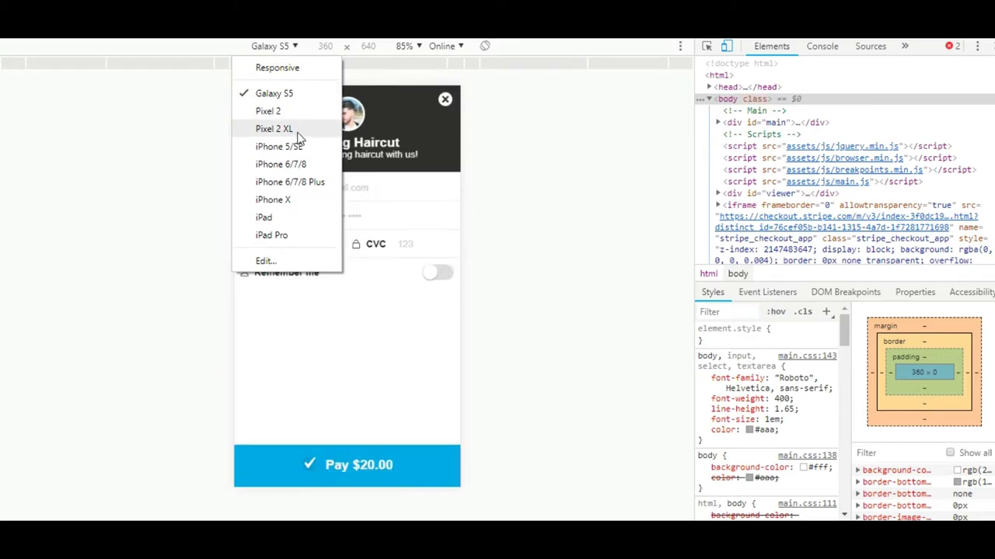
{"action": "left_click", "coordinate": [284, 218]}
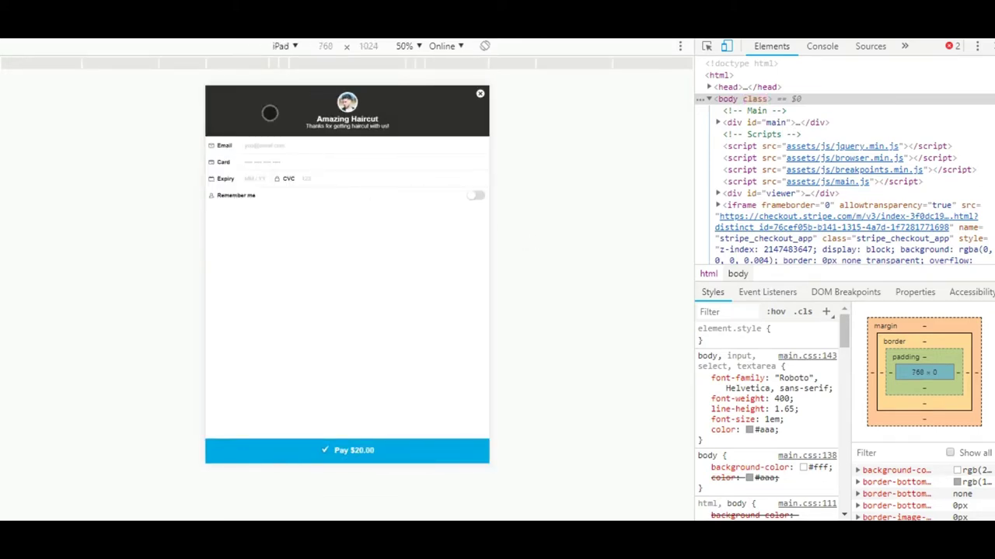
{"action": "left_click", "coordinate": [282, 47]}
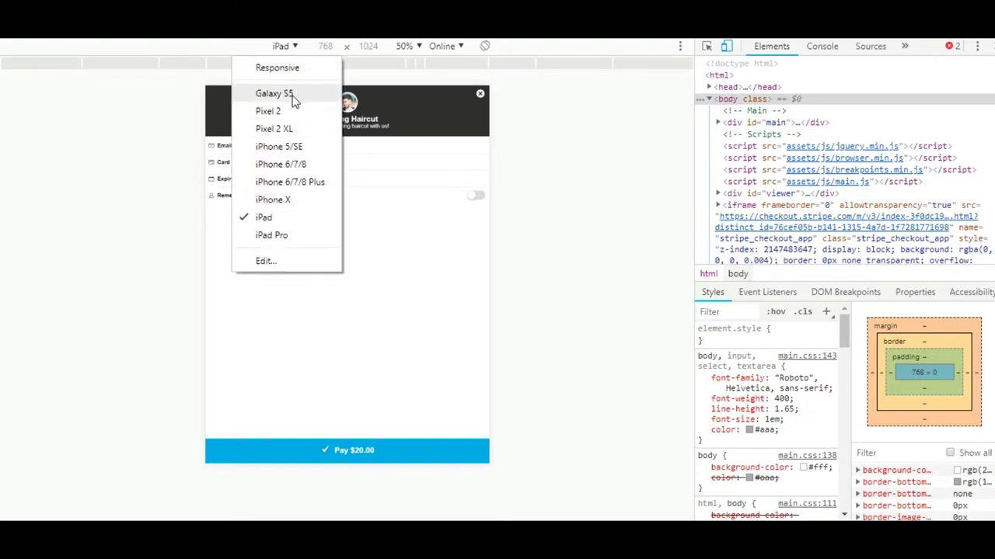
{"action": "left_click", "coordinate": [297, 69]}
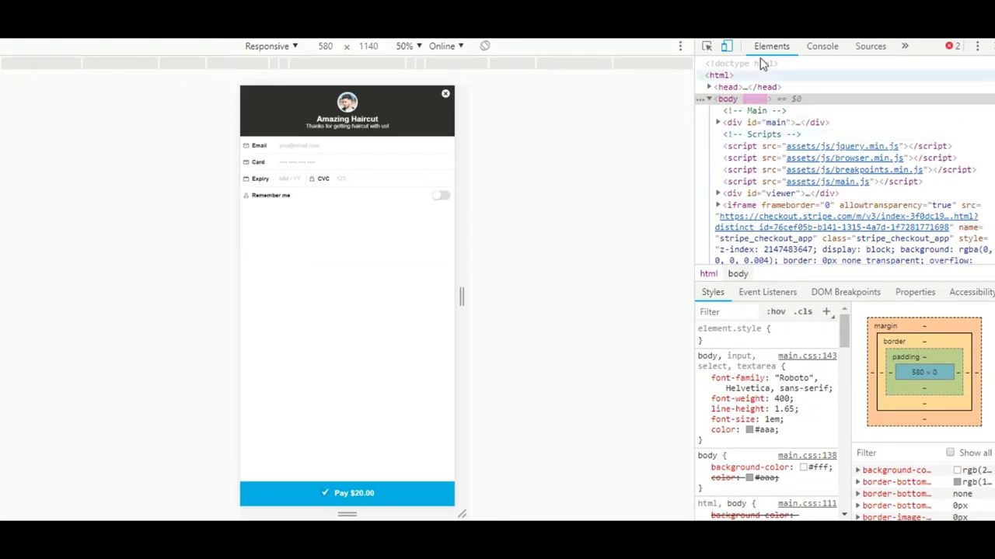